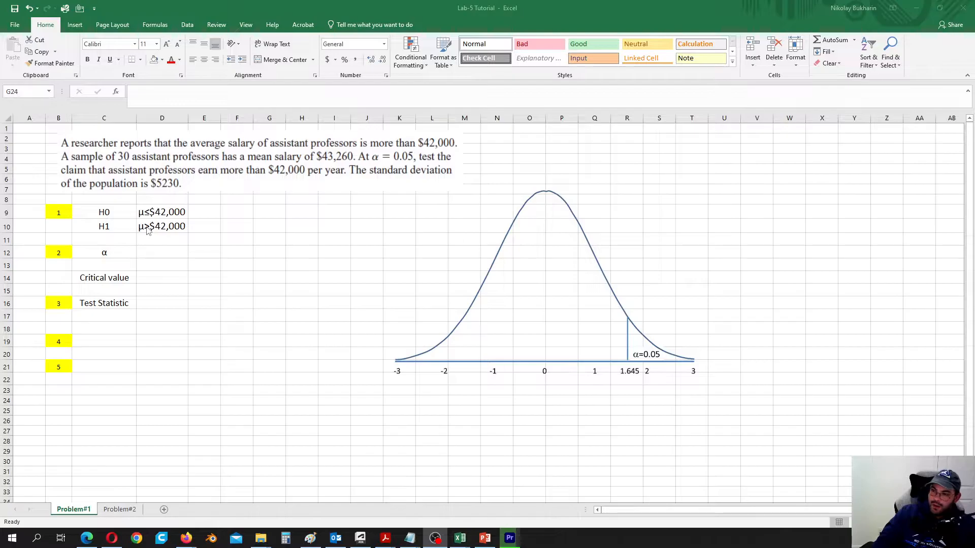
Label the H1 hypothesis "claim" in E10 and enter 0.05 as the α value in D12
key(alt+Tab)
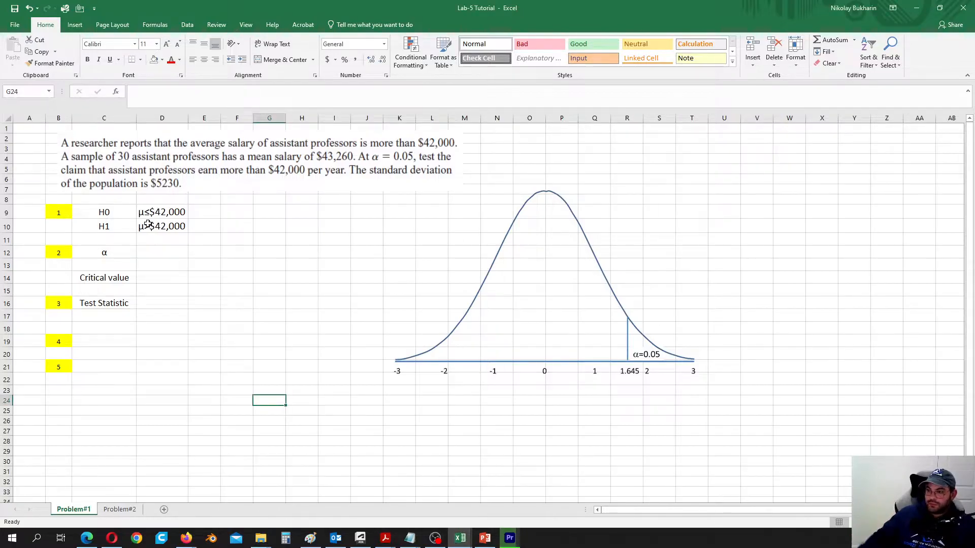
click(152, 228)
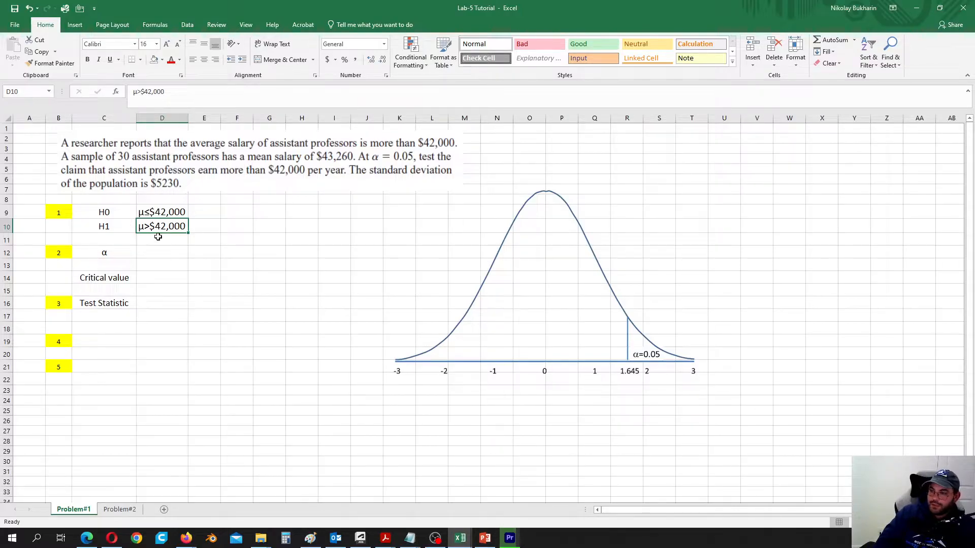
click(211, 228)
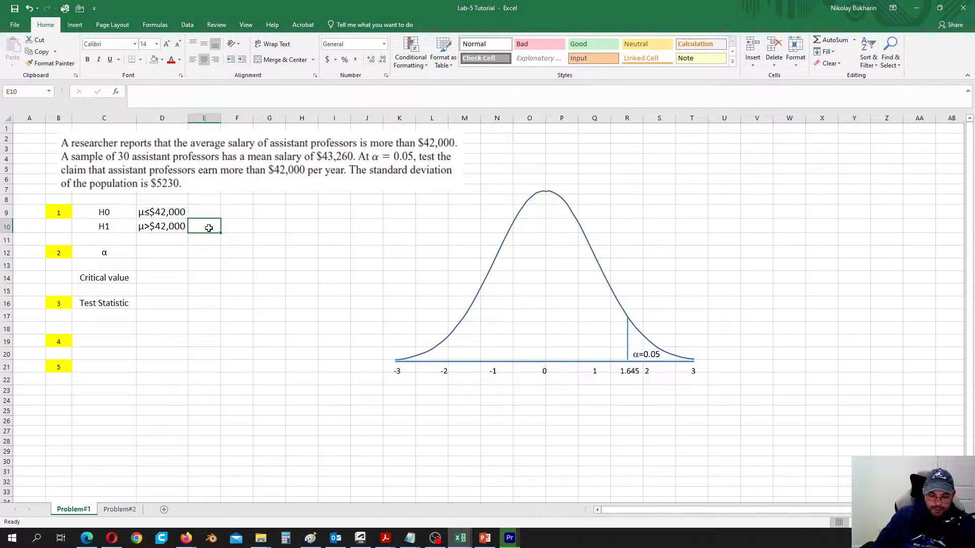
text(claim)
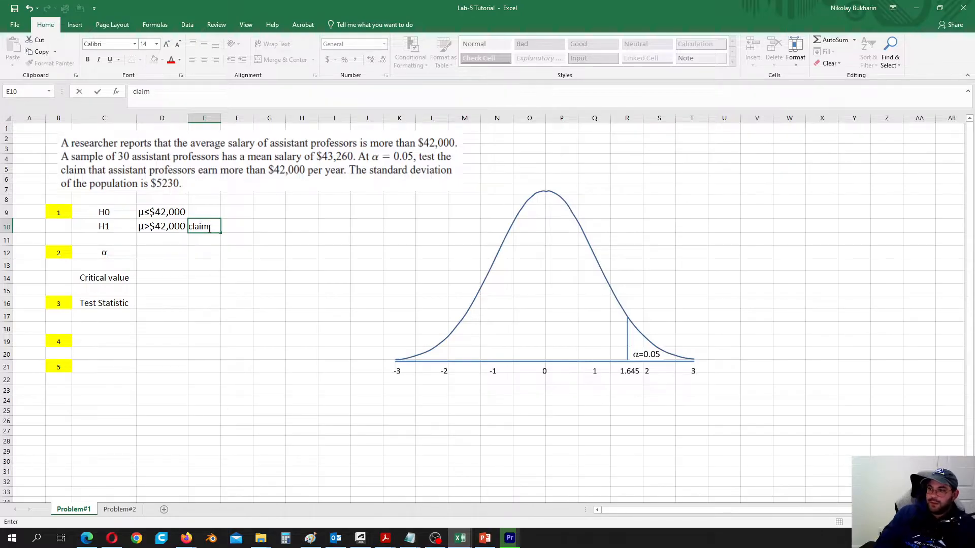
click(206, 252)
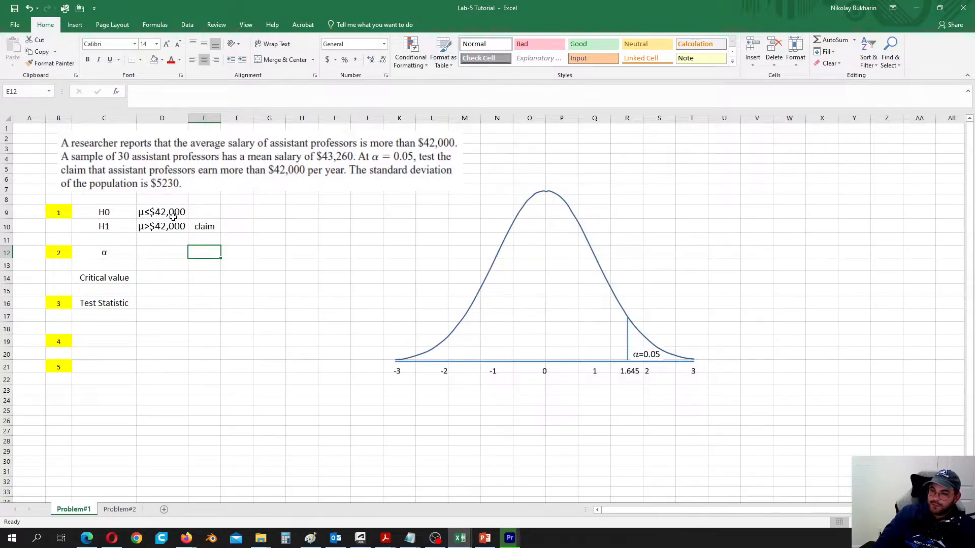
click(162, 252)
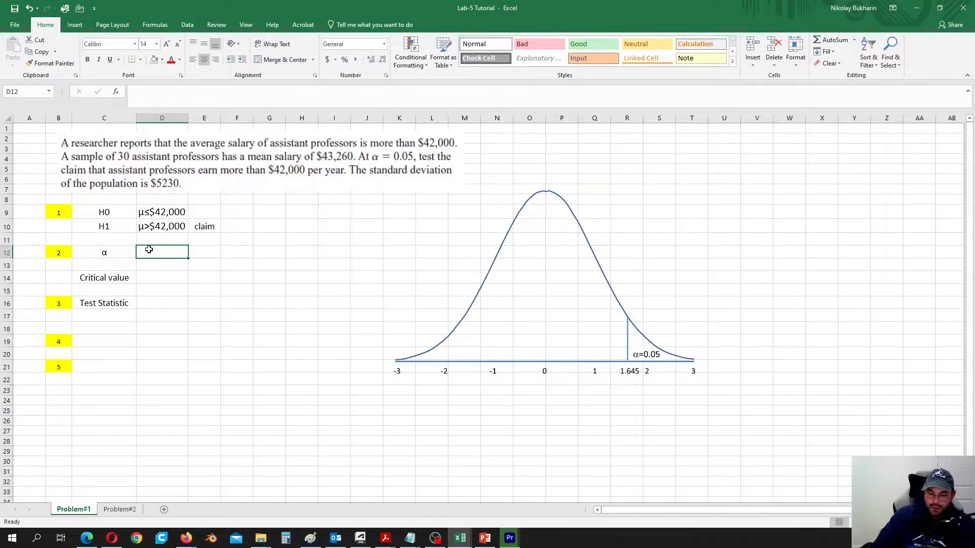
text(0.05)
Compute the critical value in D14 with the formula =NORM.S.INV(0.95)
click(163, 277)
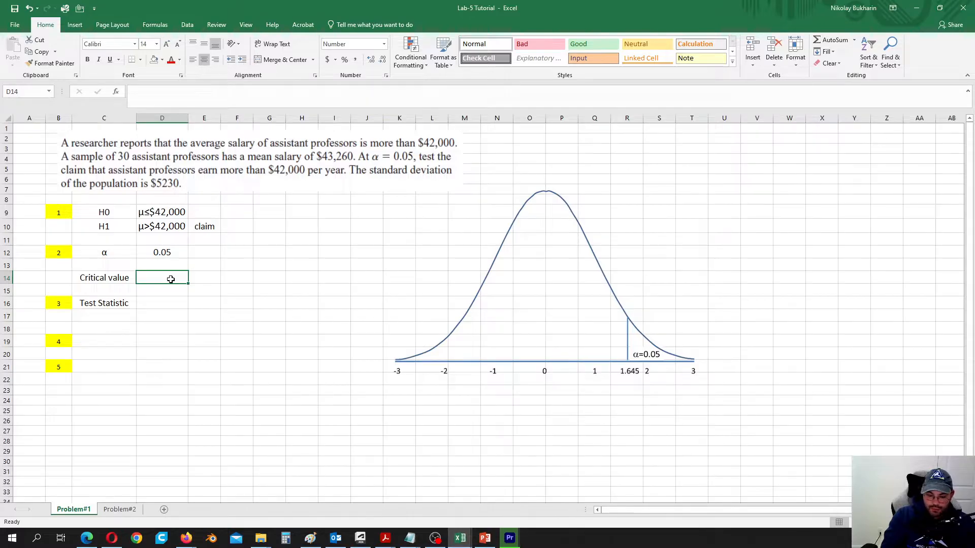
text(=)
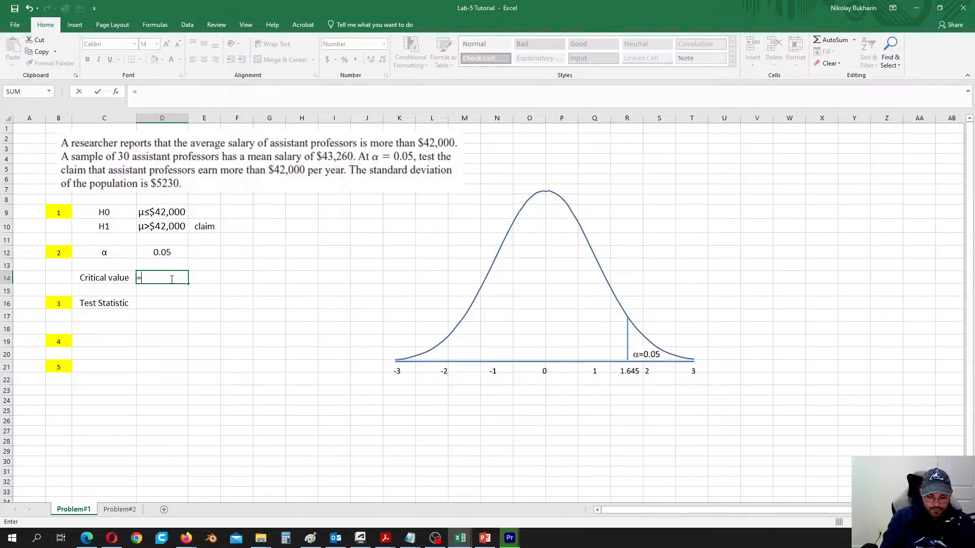
text(st)
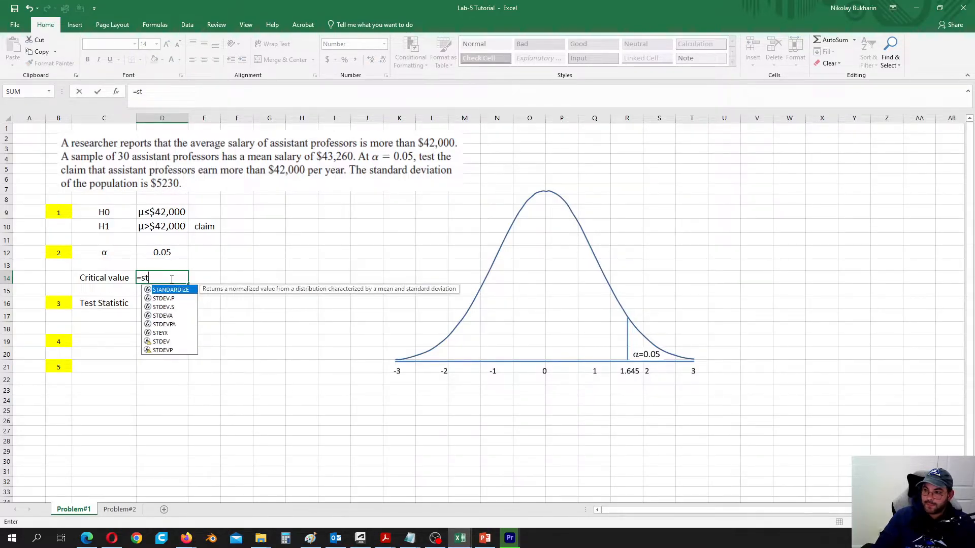
key(BackSpace)
key(BackSpace)
text(n)
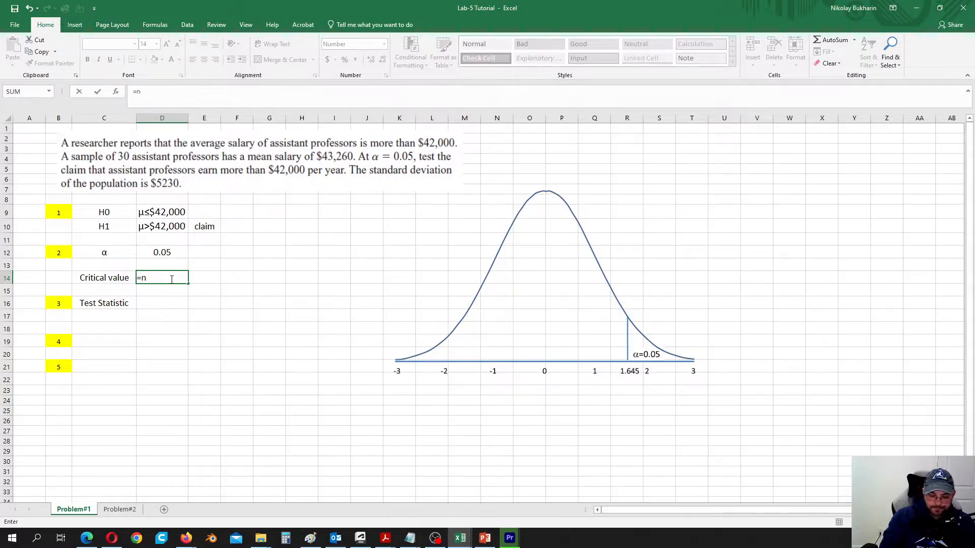
text(orm)
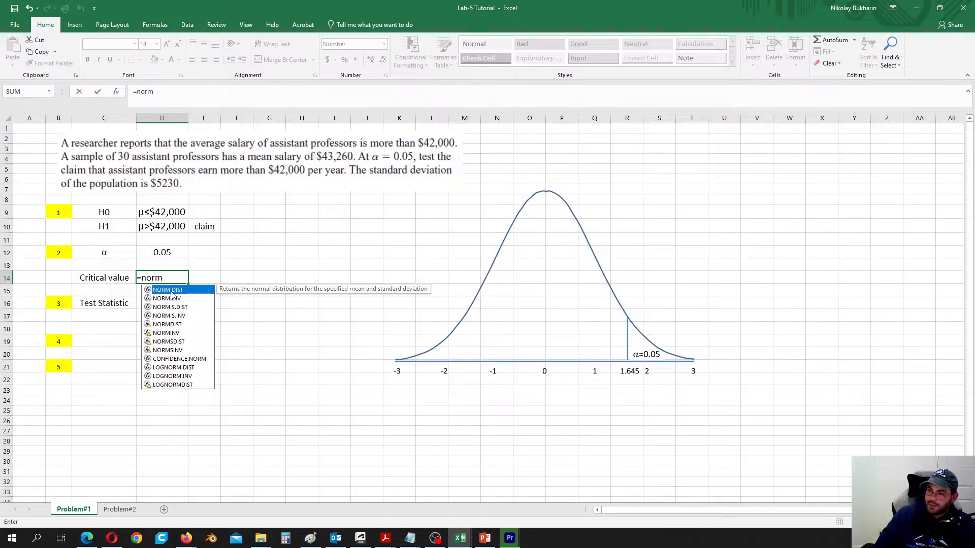
double_click(181, 315)
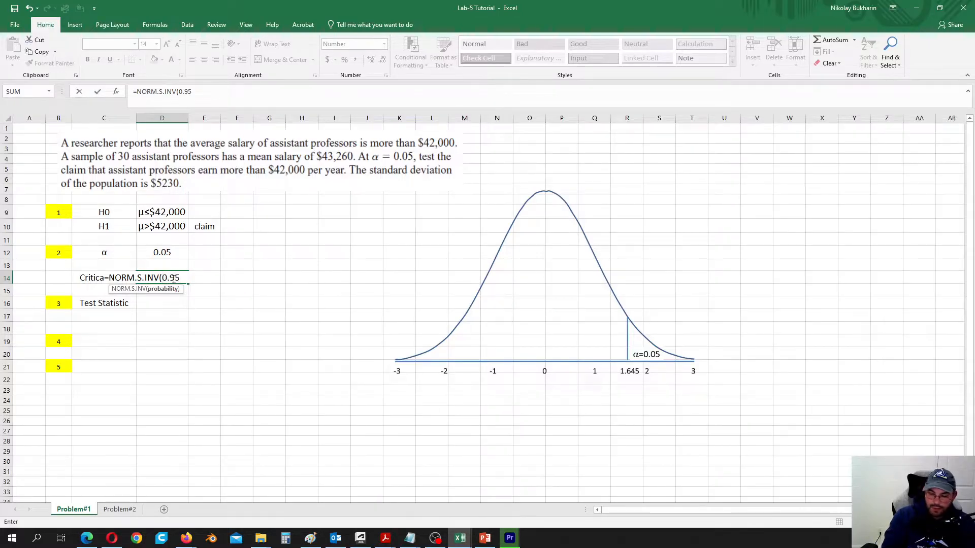
text())
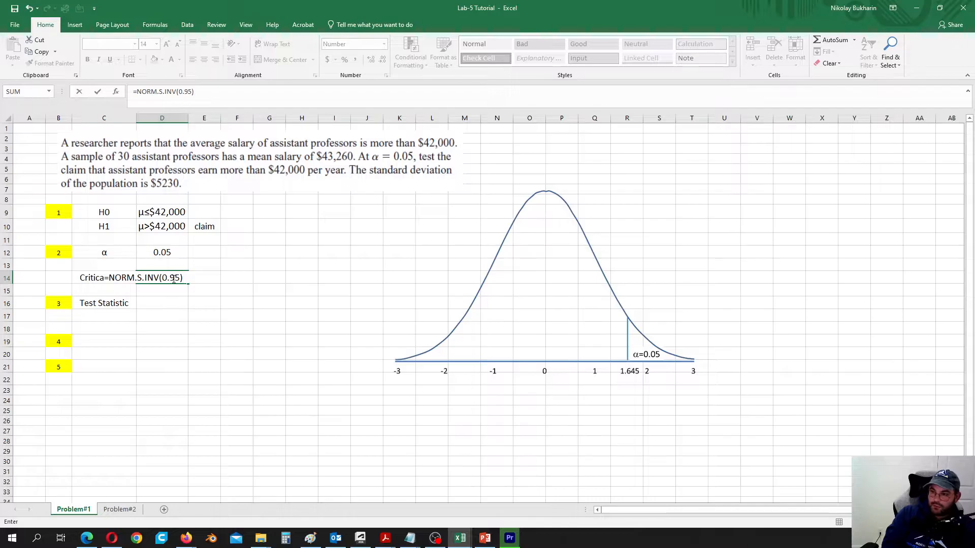
key(Return)
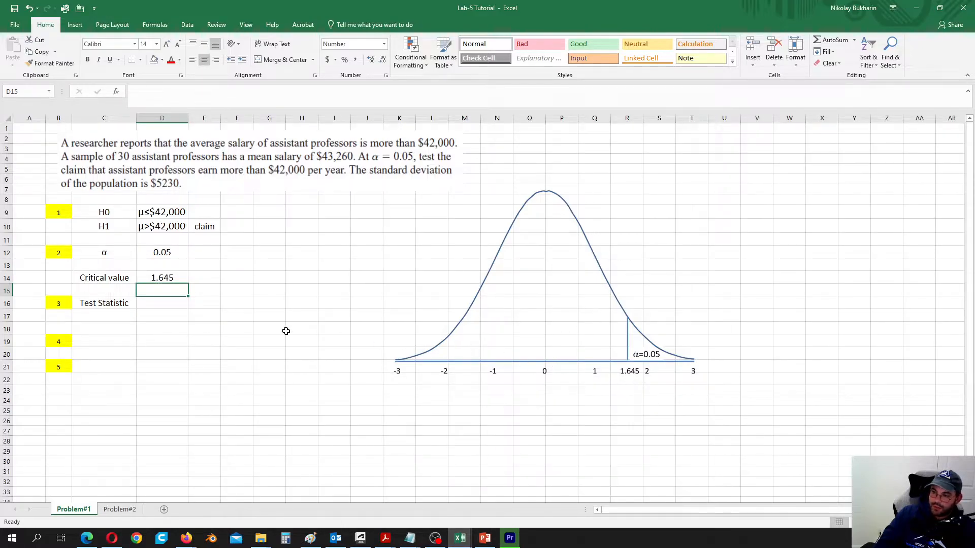
click(161, 303)
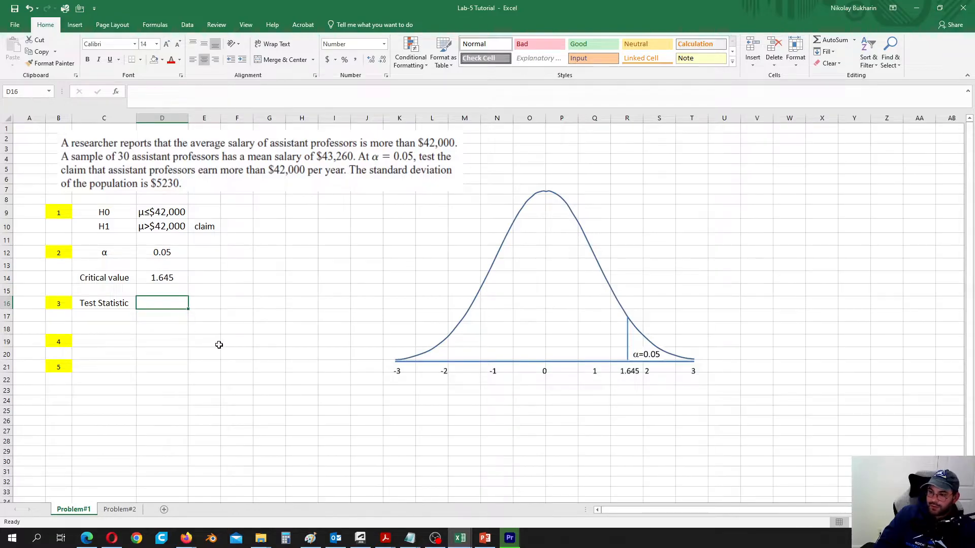
text(()
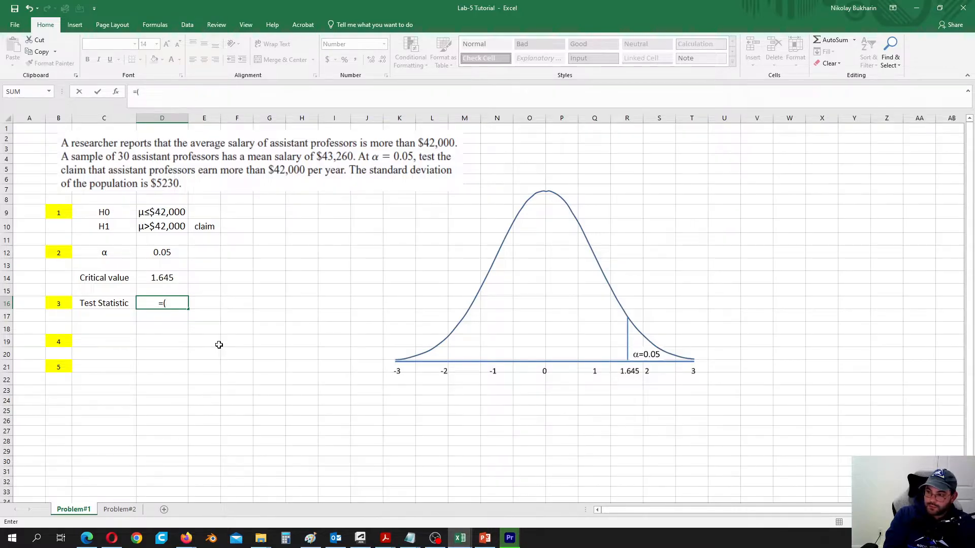
text(432)
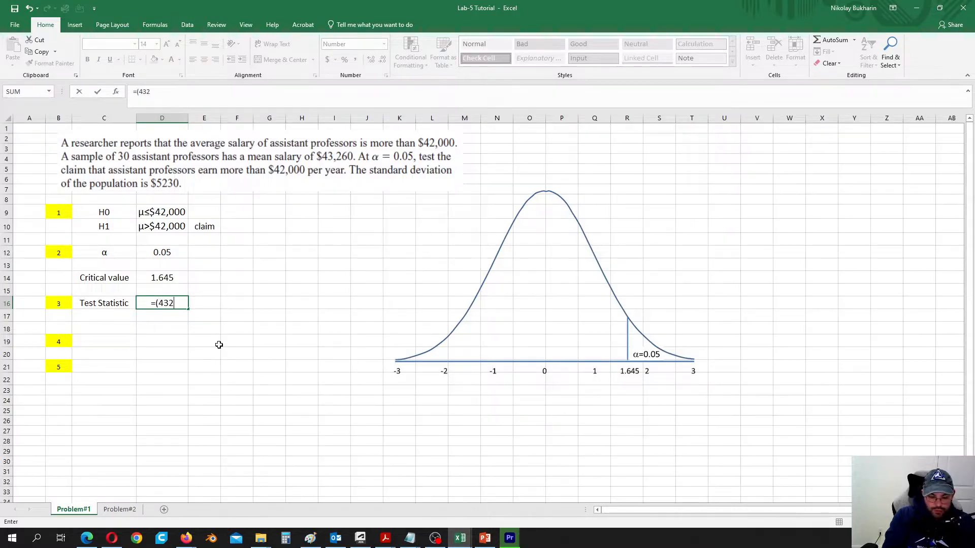
text(60-)
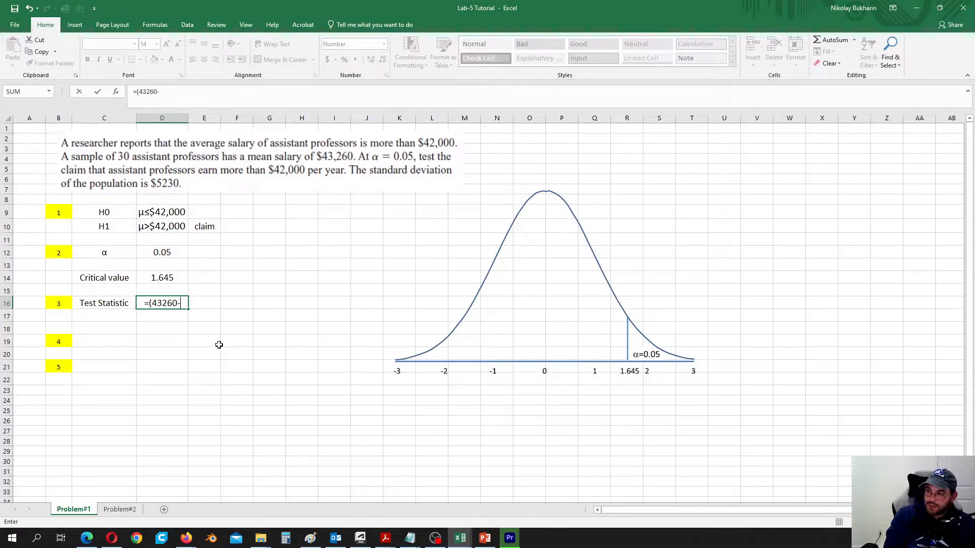
text(42)
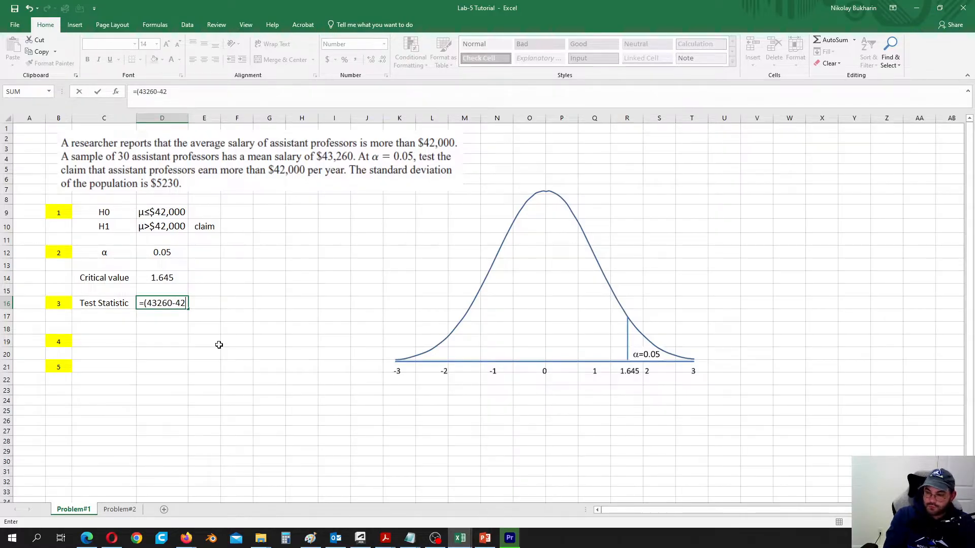
text(000)/)
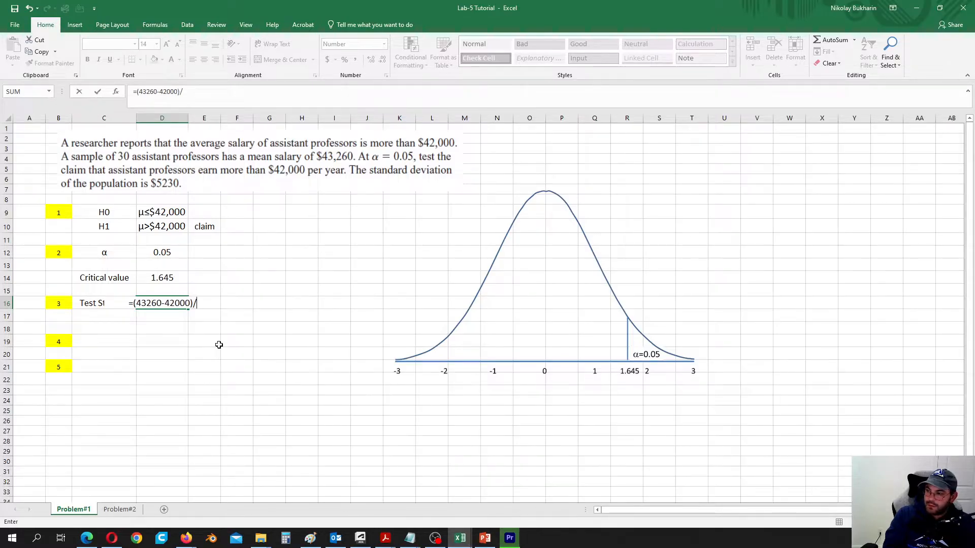
text(()
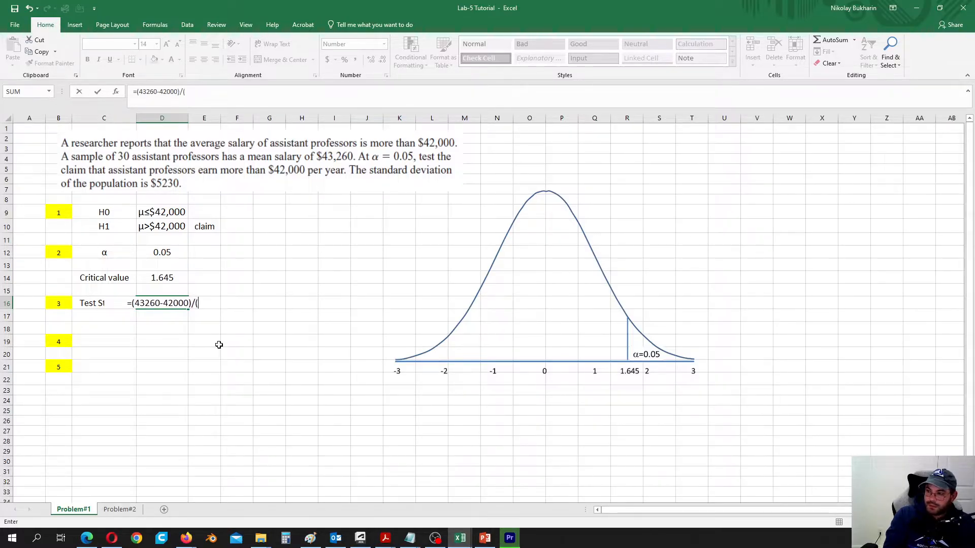
text(5)
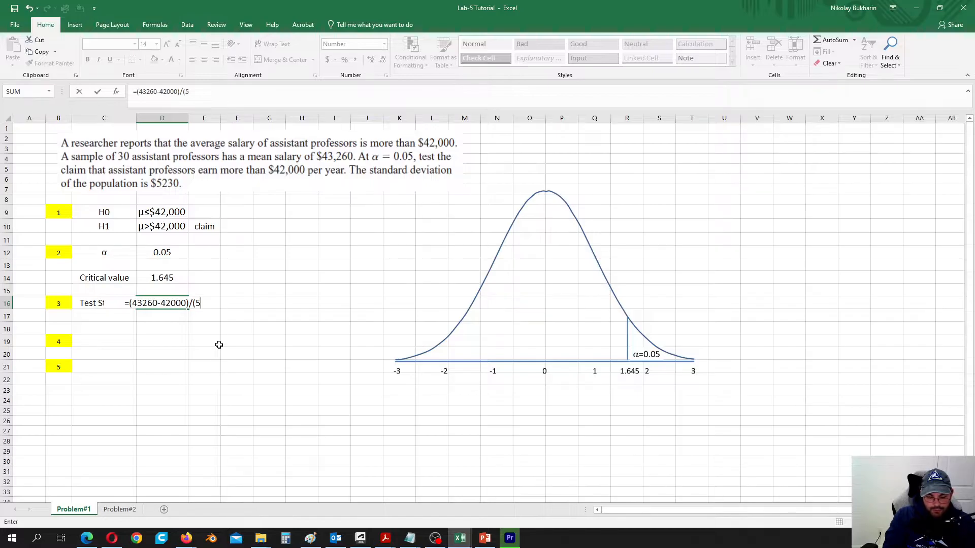
text(230/()
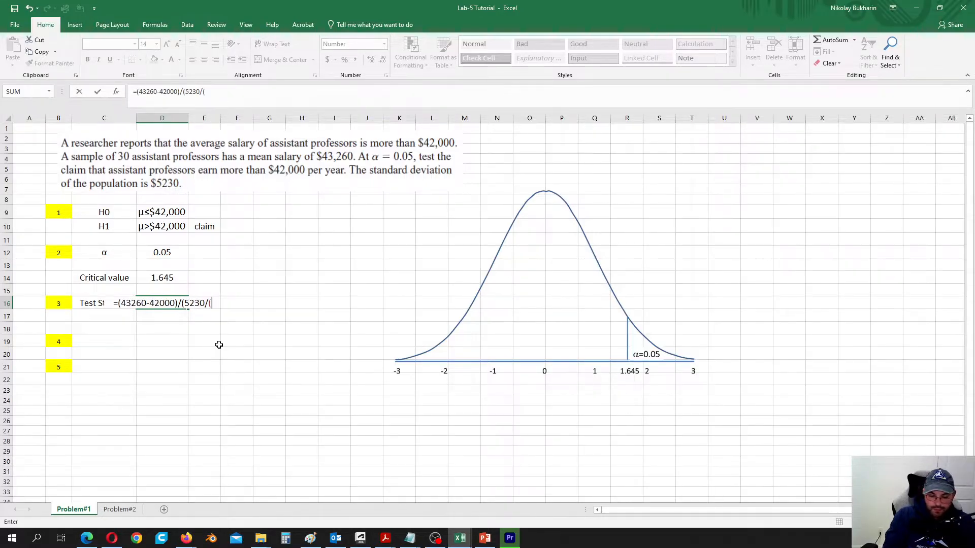
text(sq)
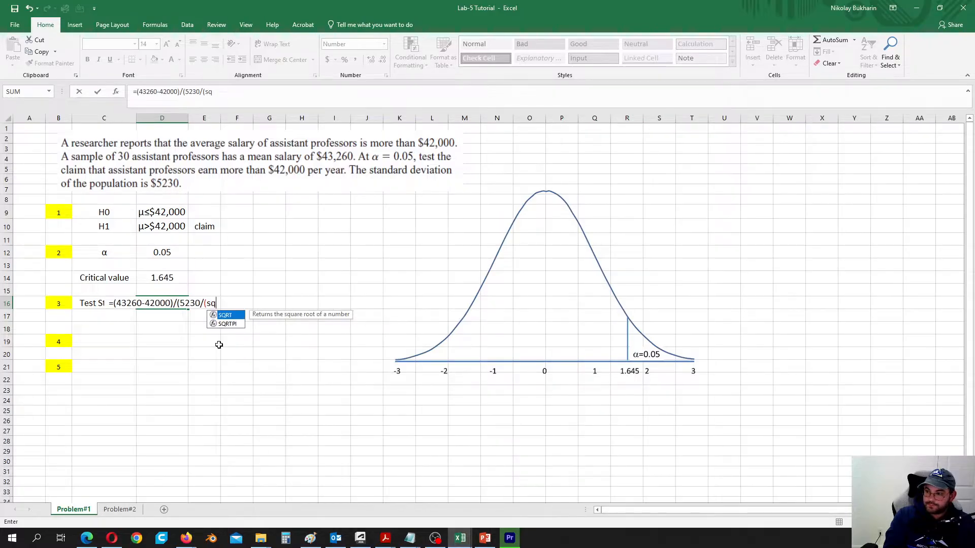
key(BackSpace)
key(BackSpace)
key(BackSpace)
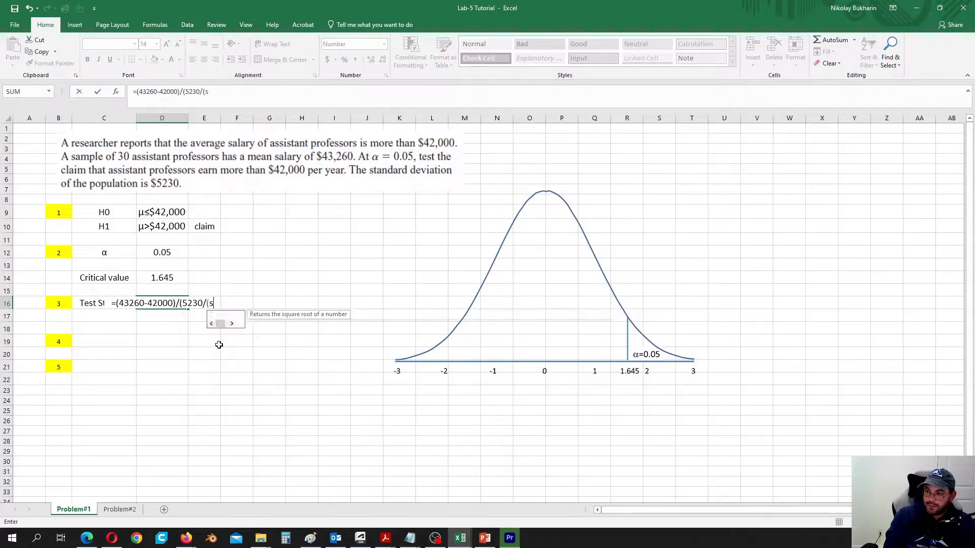
text(sqr)
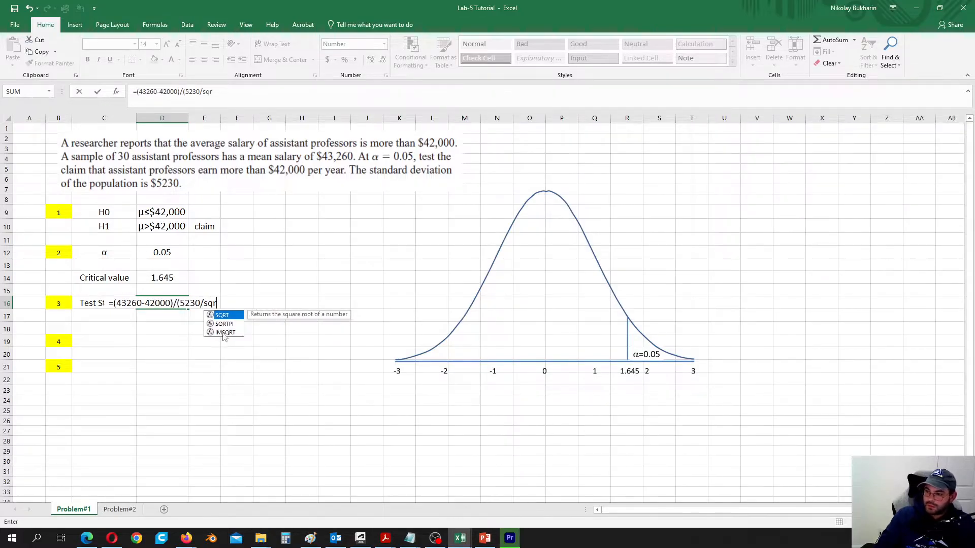
double_click(225, 314)
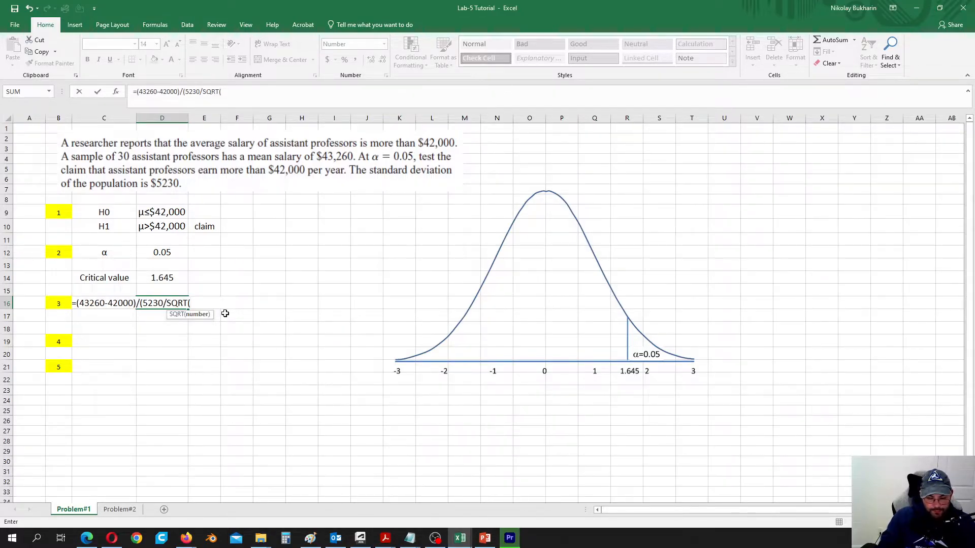
text(30))
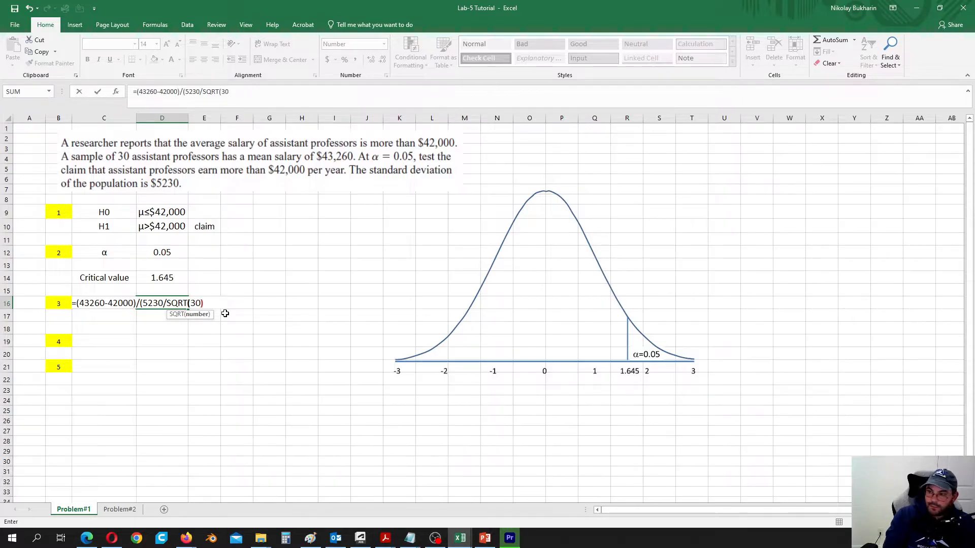
text())
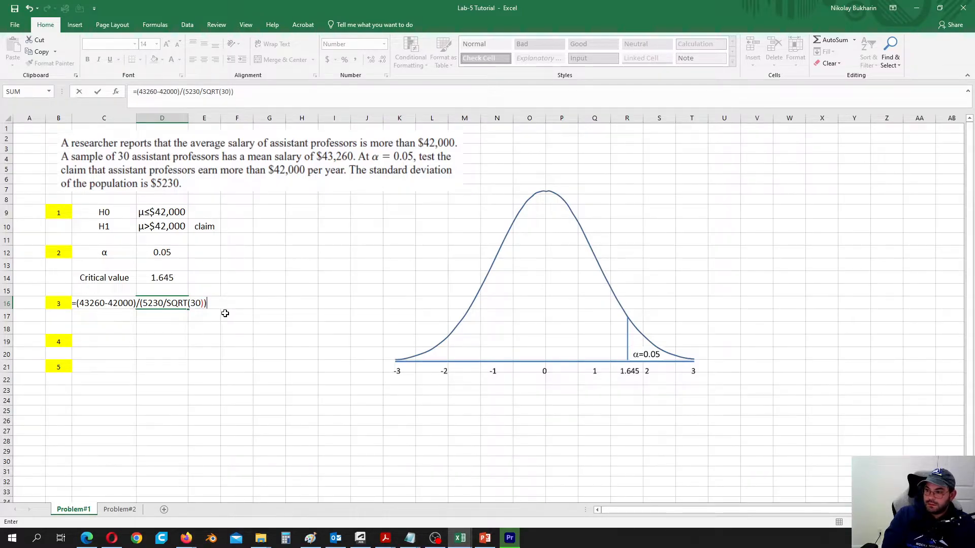
key(Return)
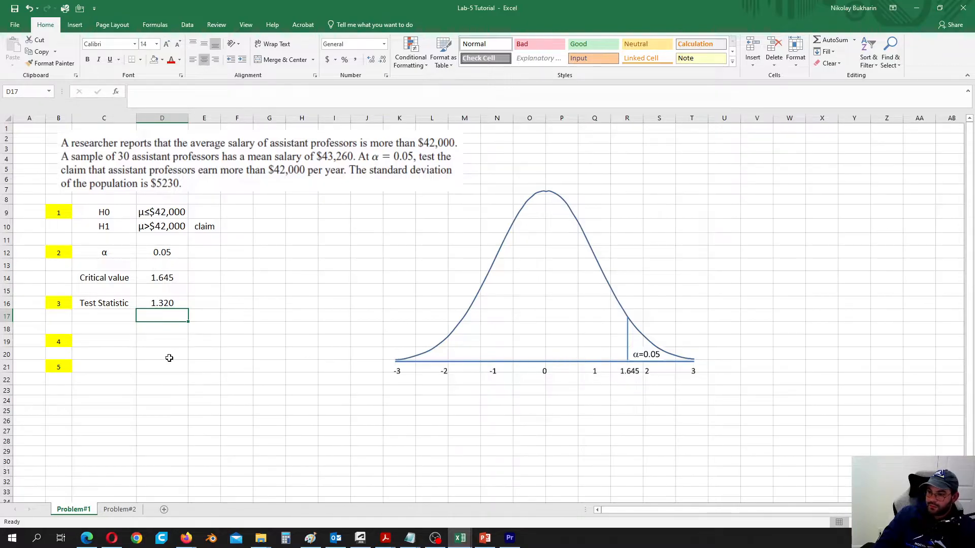
Insert a text box with automatic fill in the empty area around row 28 and widen it from column G to column K
click(74, 25)
click(720, 47)
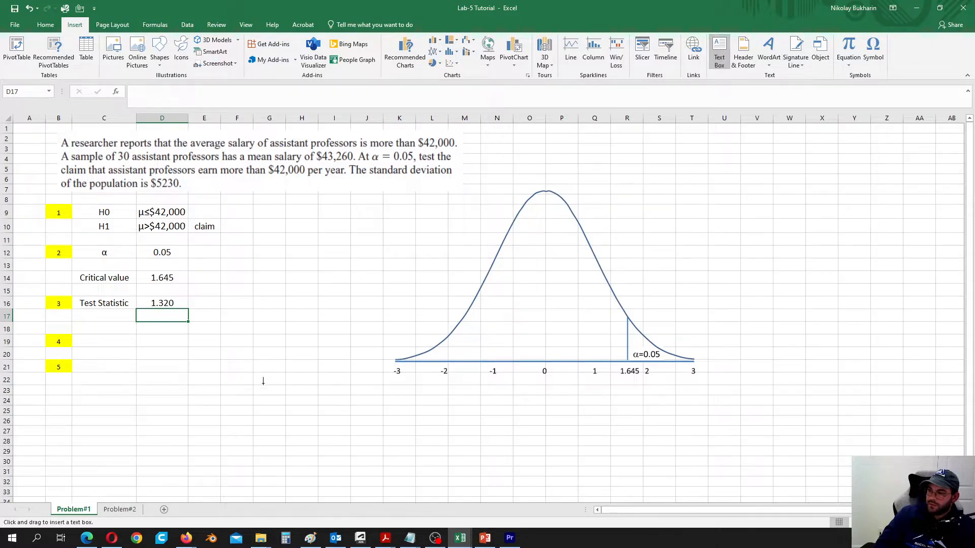
click(263, 434)
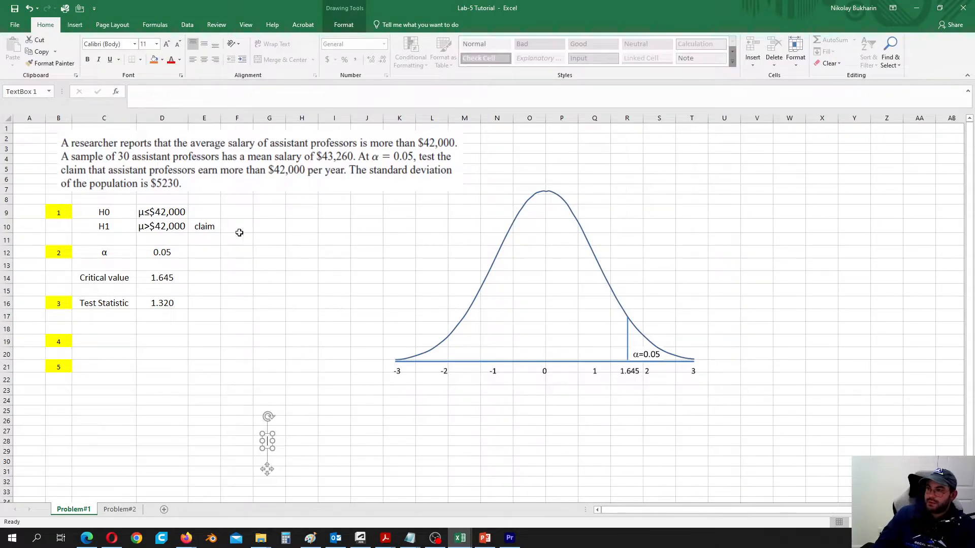
click(163, 60)
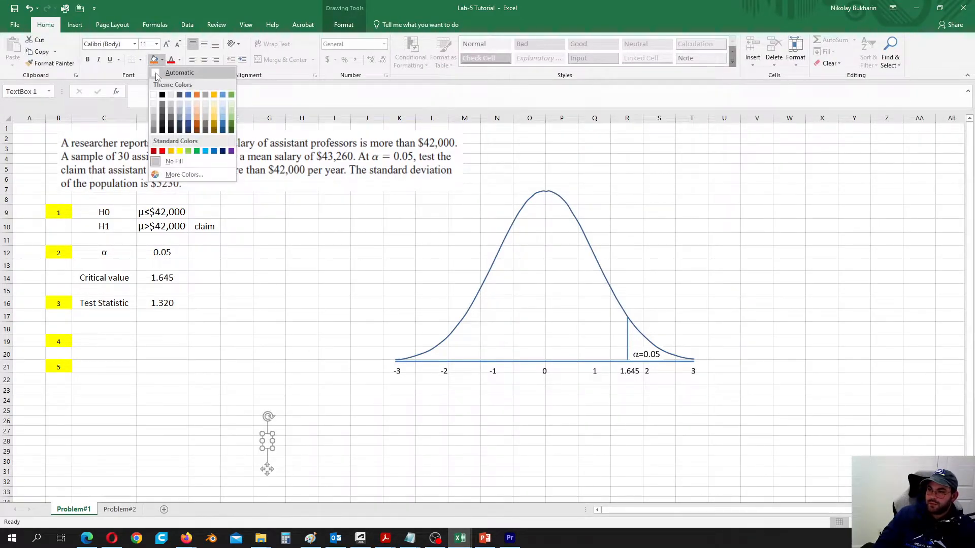
click(161, 74)
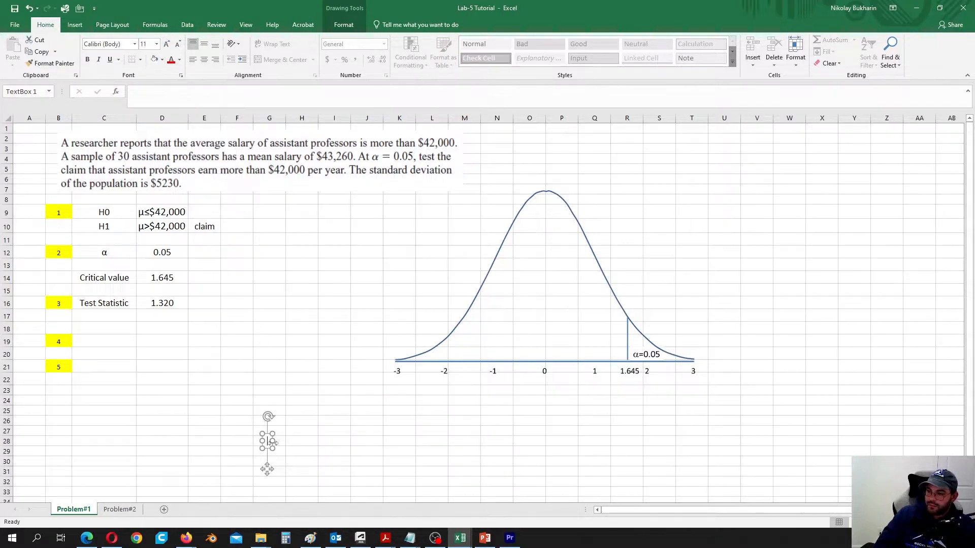
drag(274, 441, 397, 441)
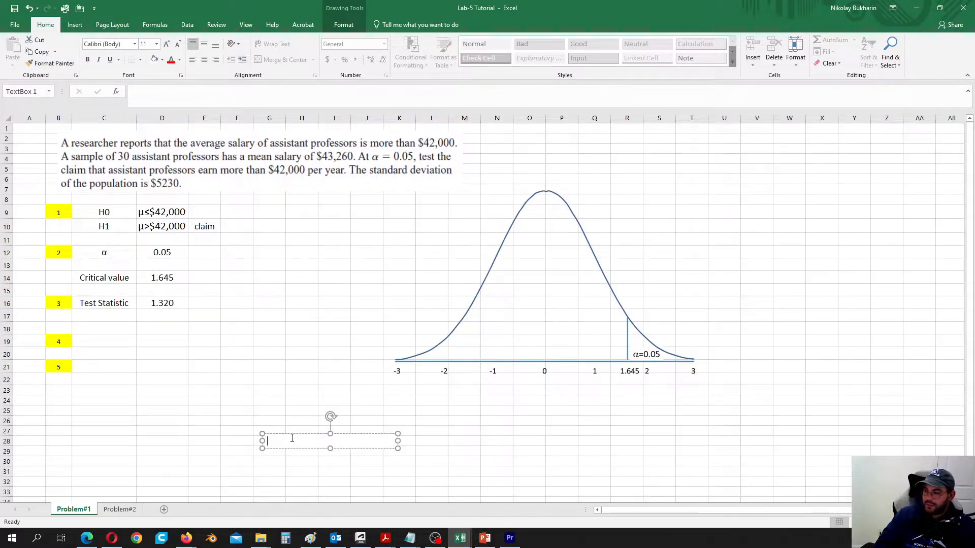
Write "We are out of critical region that is why we do not Reject H0" in the text box
text(We are out of critical)
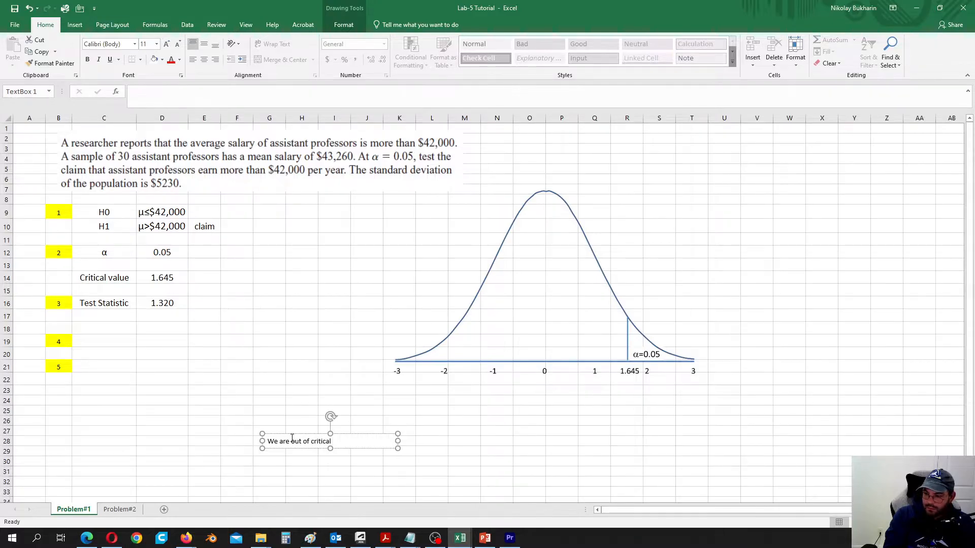
text( region)
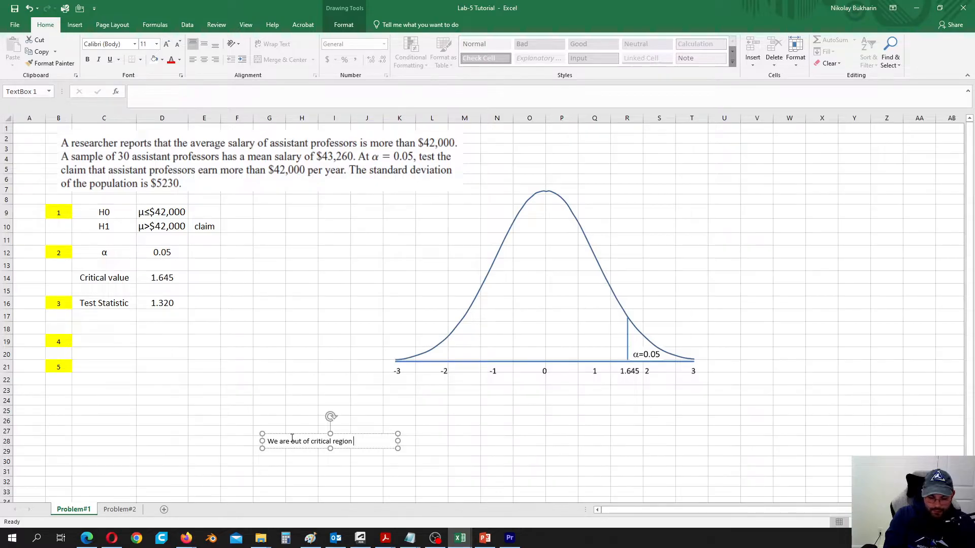
text( that is why)
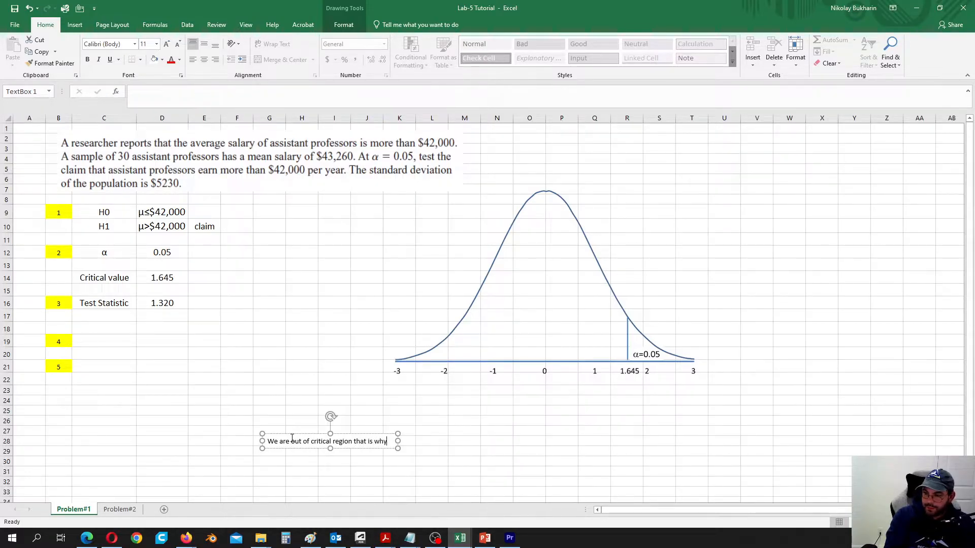
text( we do not Reject)
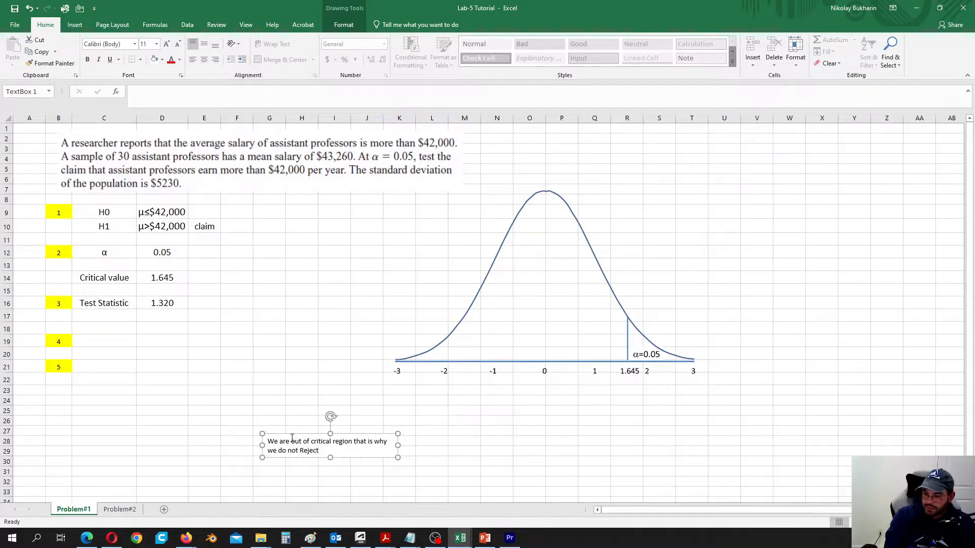
text( H0)
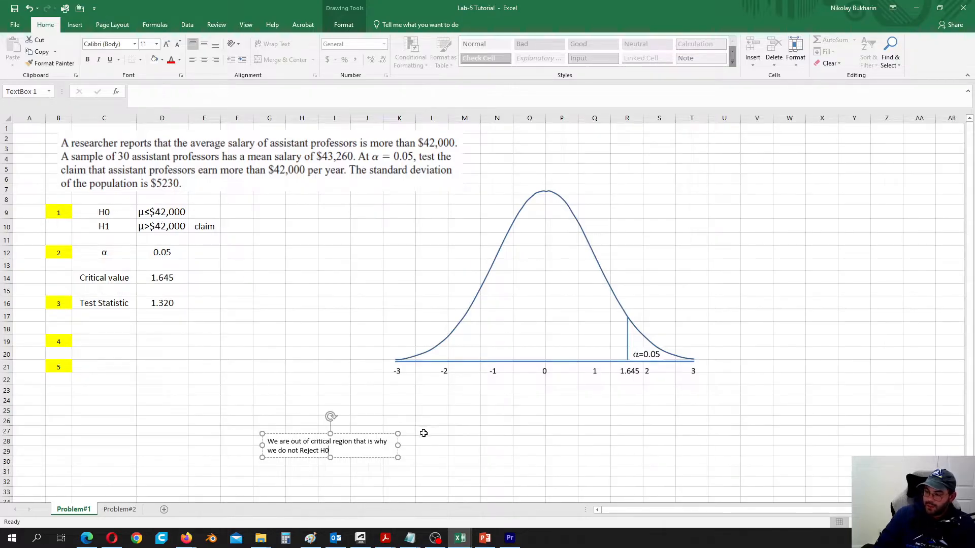
Widen the text box so the decision fits on one line and place it in row 19 beside step 4
drag(398, 445, 475, 446)
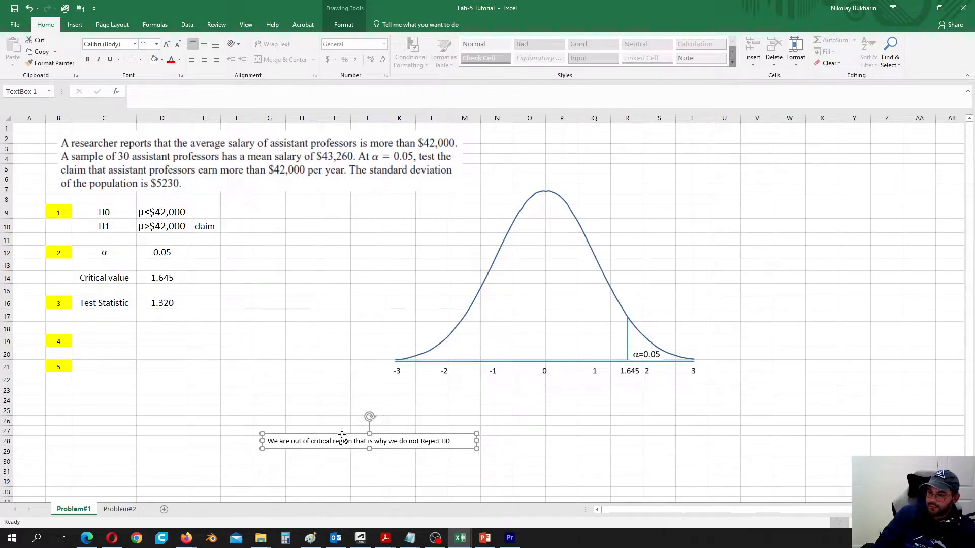
drag(342, 436, 155, 334)
drag(293, 342, 335, 341)
drag(266, 350, 269, 348)
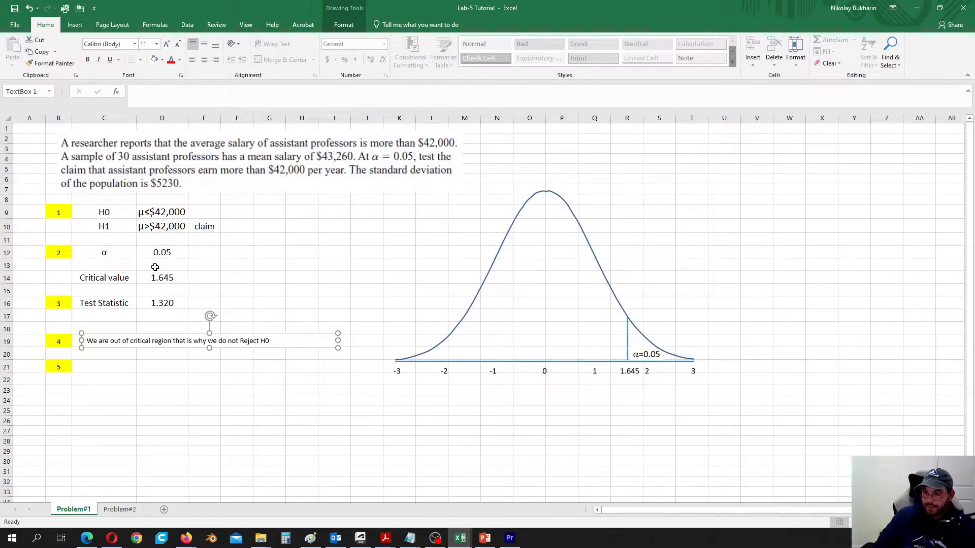
Insert a second text box in the empty area around row 27 and widen it from column E to column I
click(110, 368)
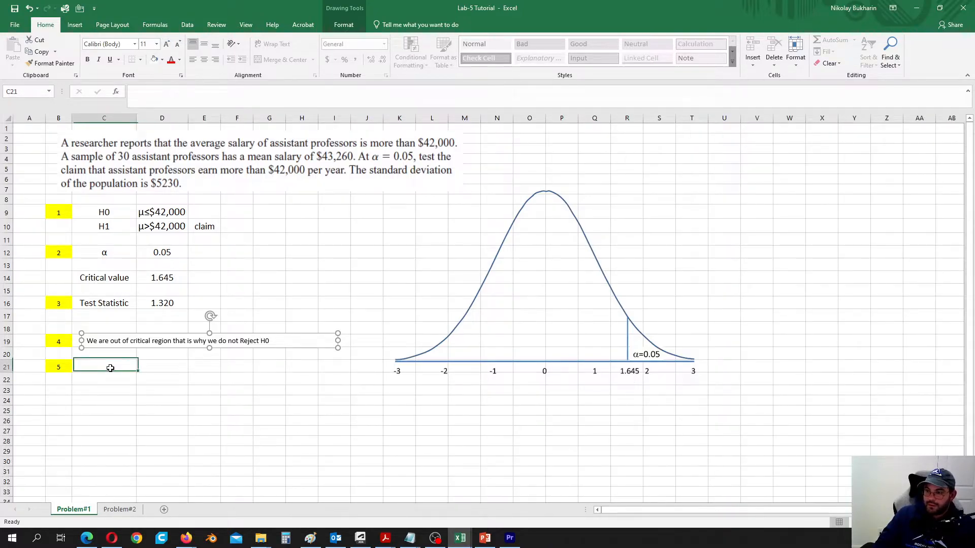
click(299, 389)
click(74, 24)
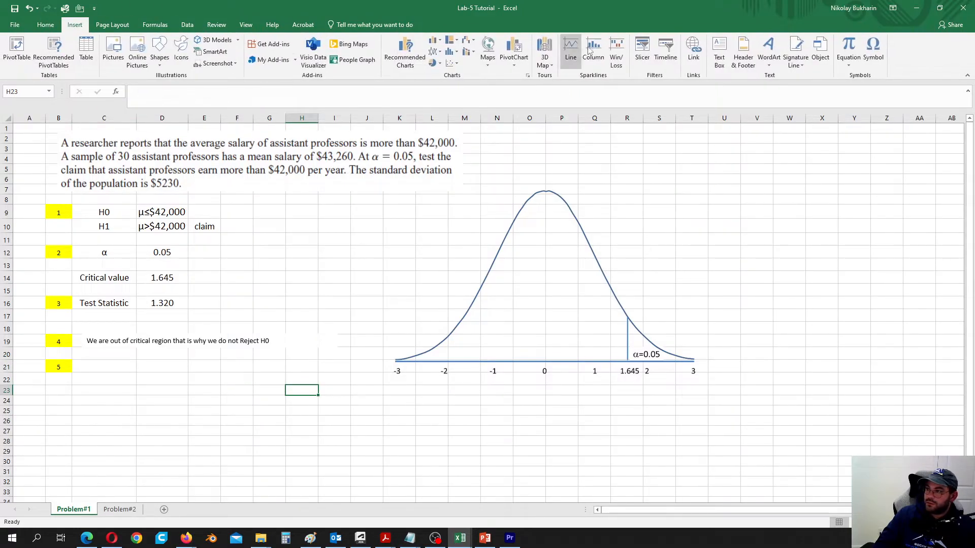
click(719, 51)
click(202, 431)
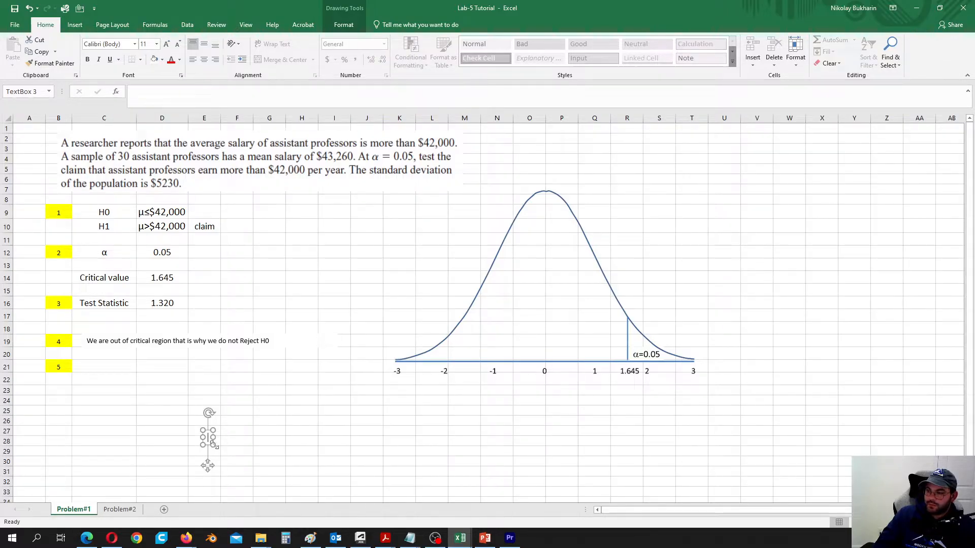
drag(213, 437, 347, 439)
click(233, 438)
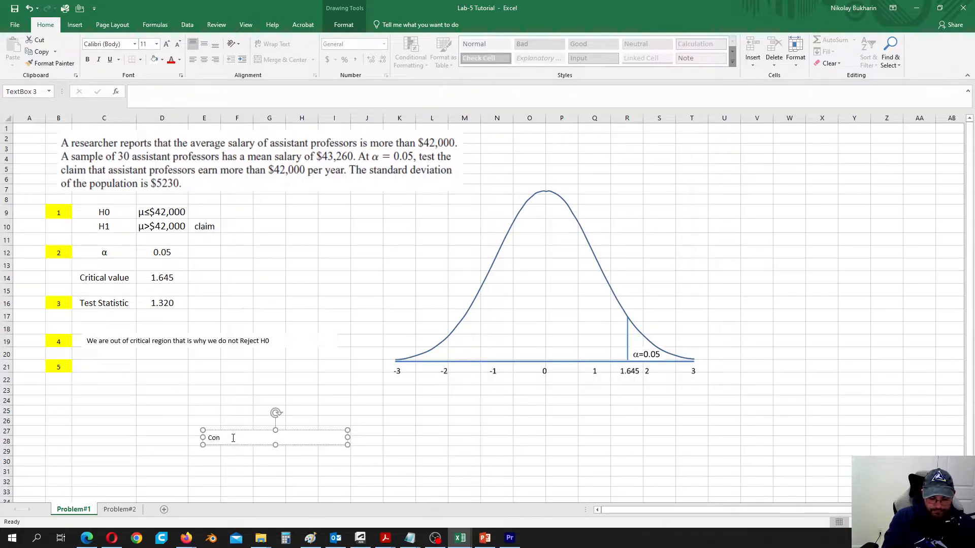
Write "Conclusion: We do not have enough evidence to claim that professors earn more than $42,000 per year" in the new text box
text(Conclusion: We do nm)
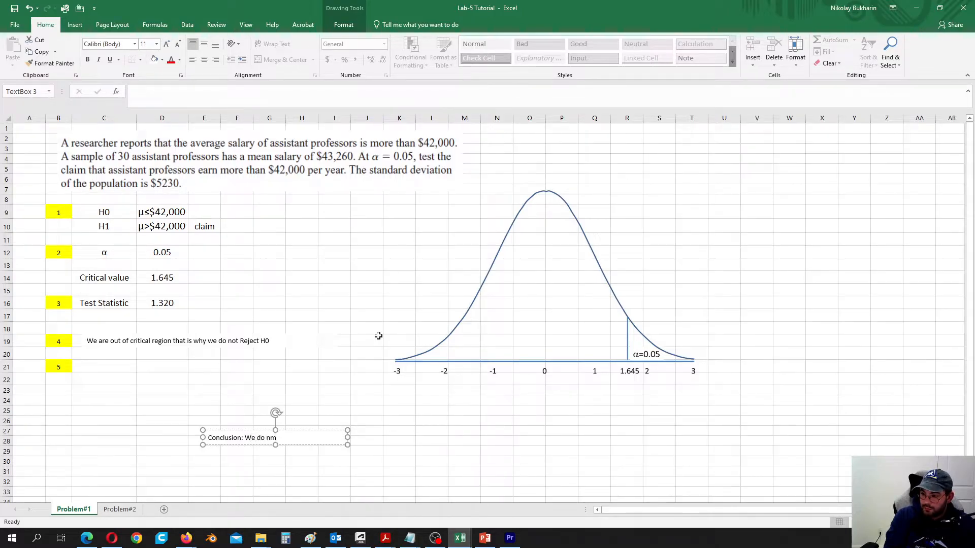
key(BackSpace)
text(ot)
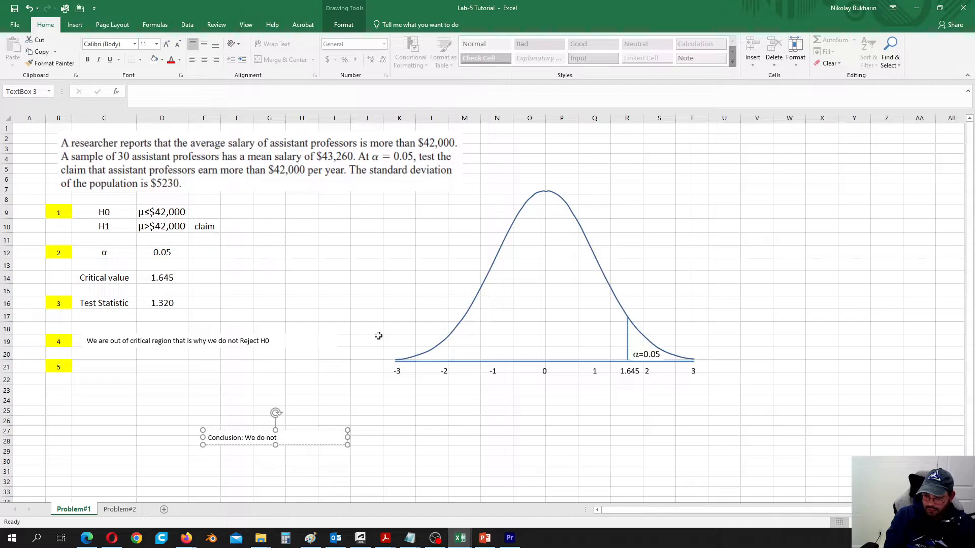
text( have enough evidence)
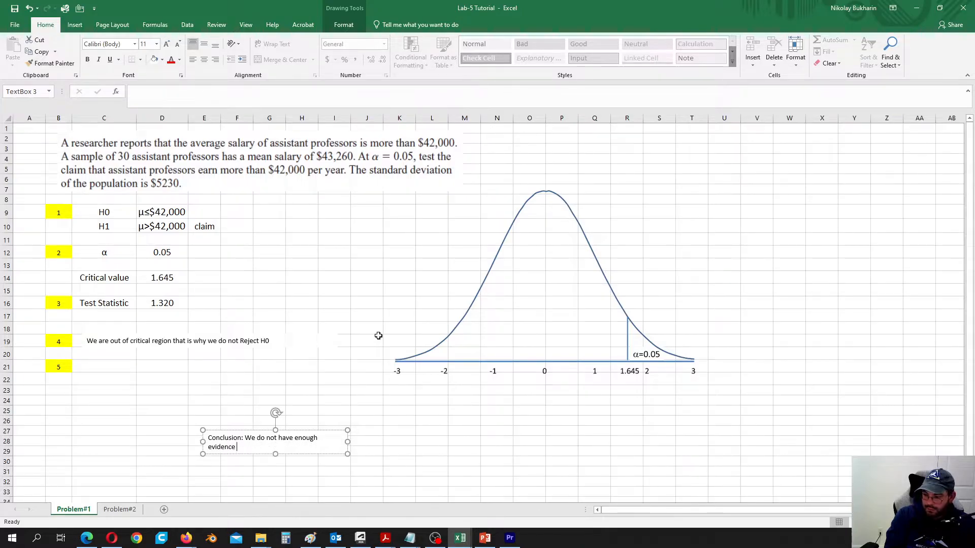
text( to clai)
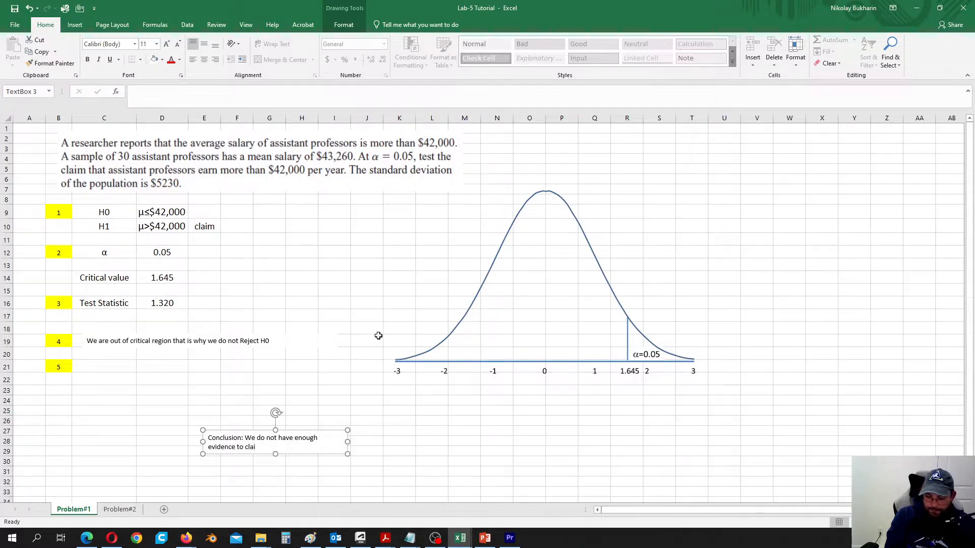
text(m that professors)
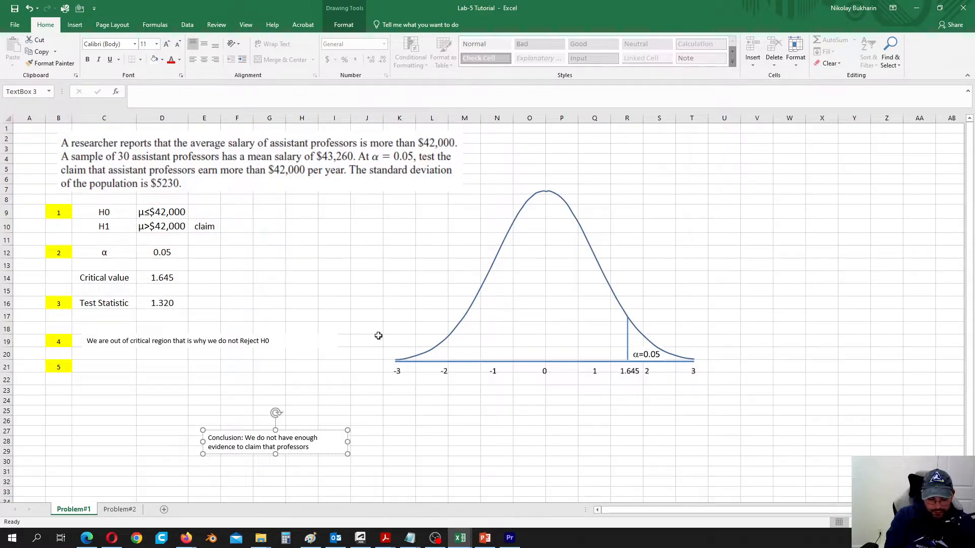
text( earn more)
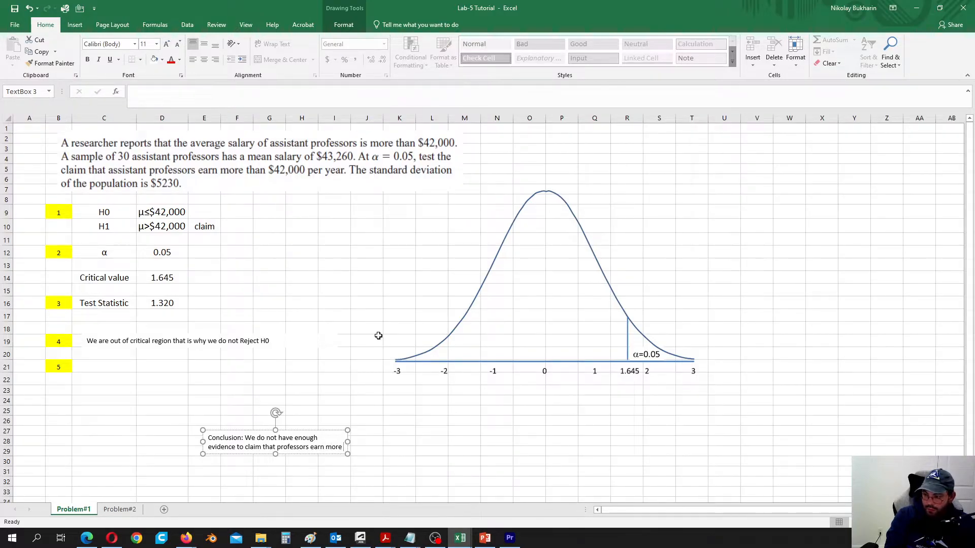
text(than $42,000 per year)
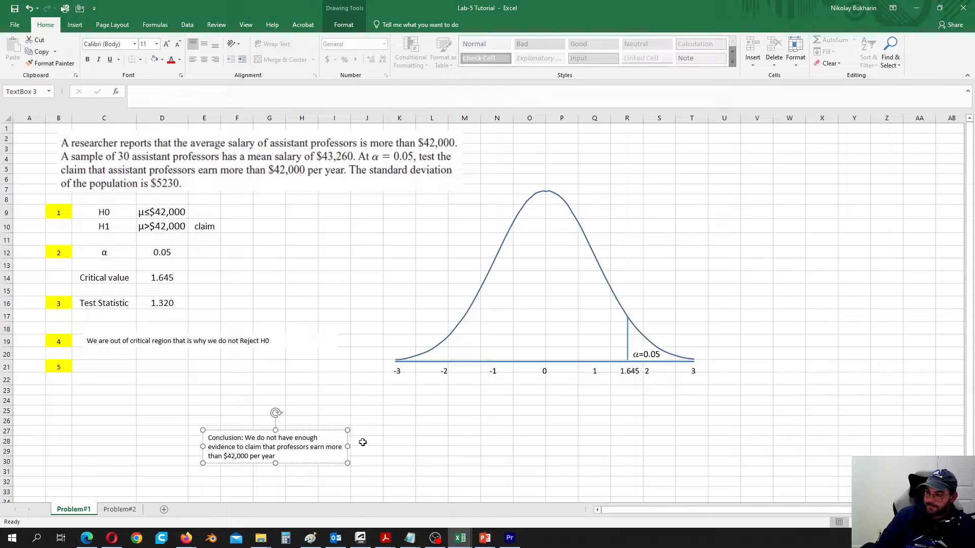
Fit the conclusion on one line in row 21 beside step 5 and shift the bell curve right by about one column
drag(347, 447, 387, 374)
drag(474, 298, 507, 304)
click(342, 430)
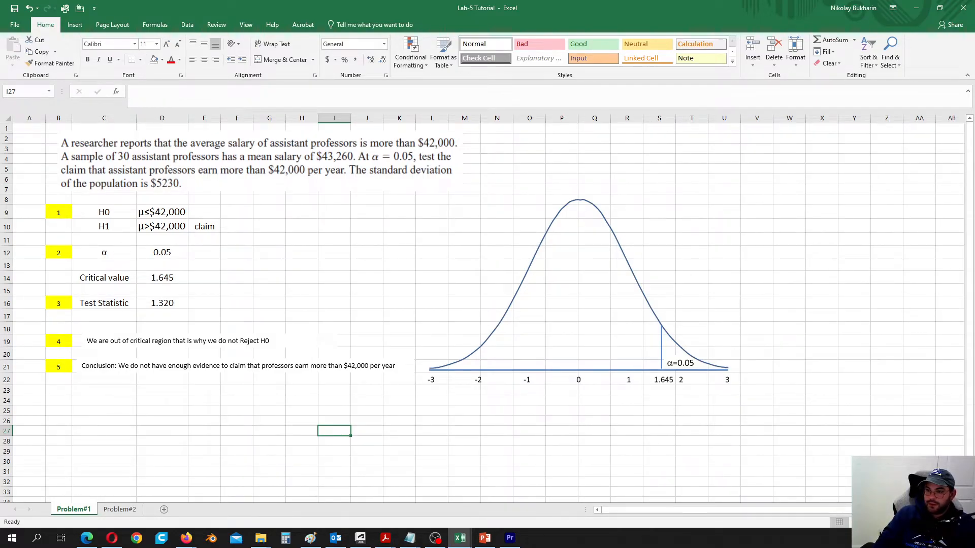
click(238, 329)
click(218, 340)
click(258, 334)
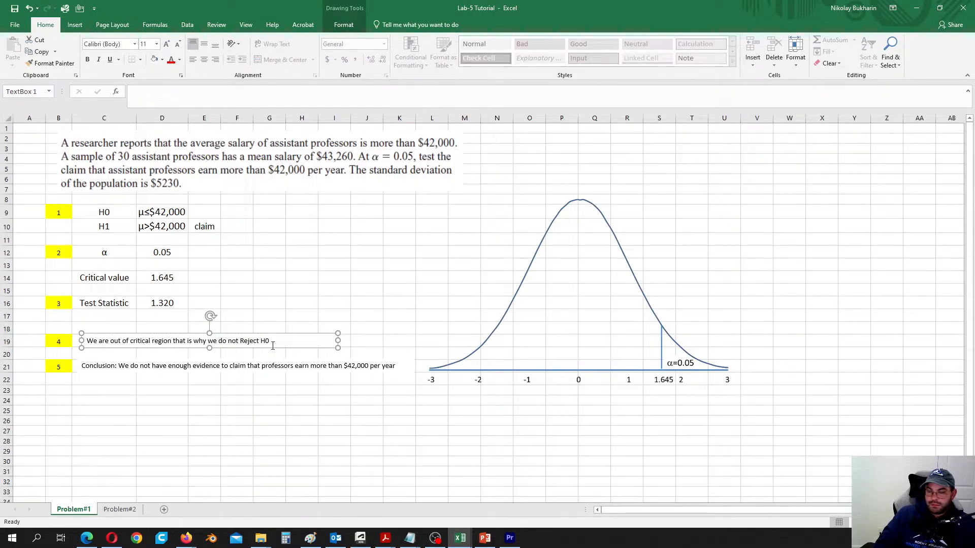
click(168, 366)
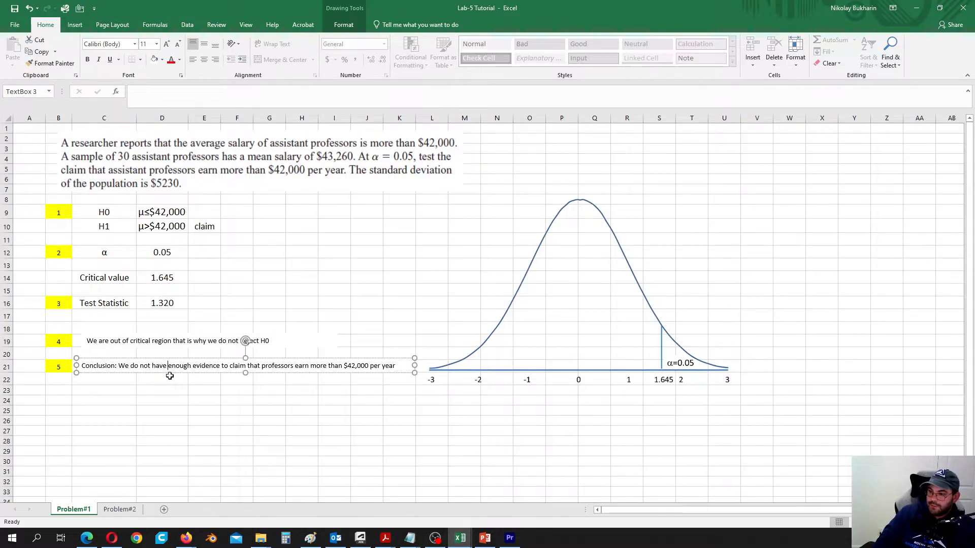
click(123, 340)
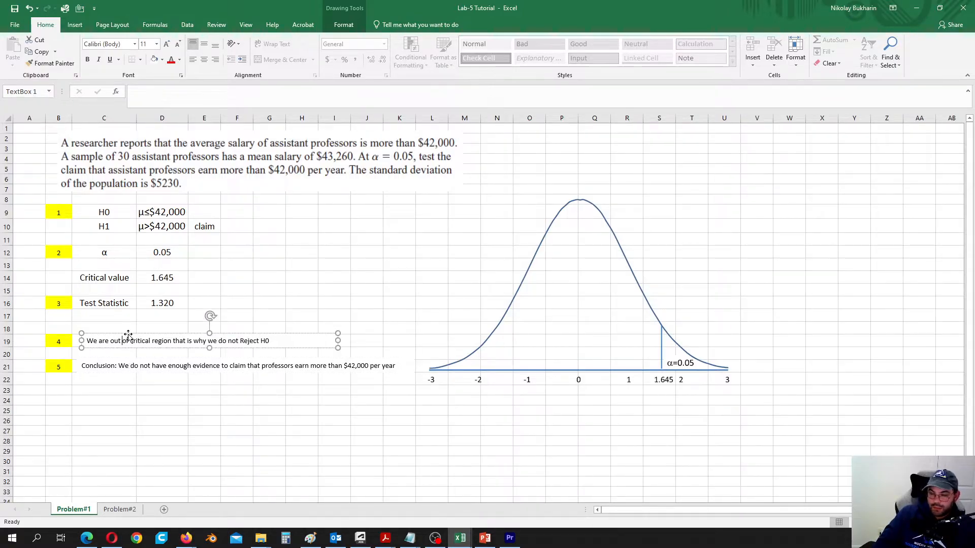
click(128, 366)
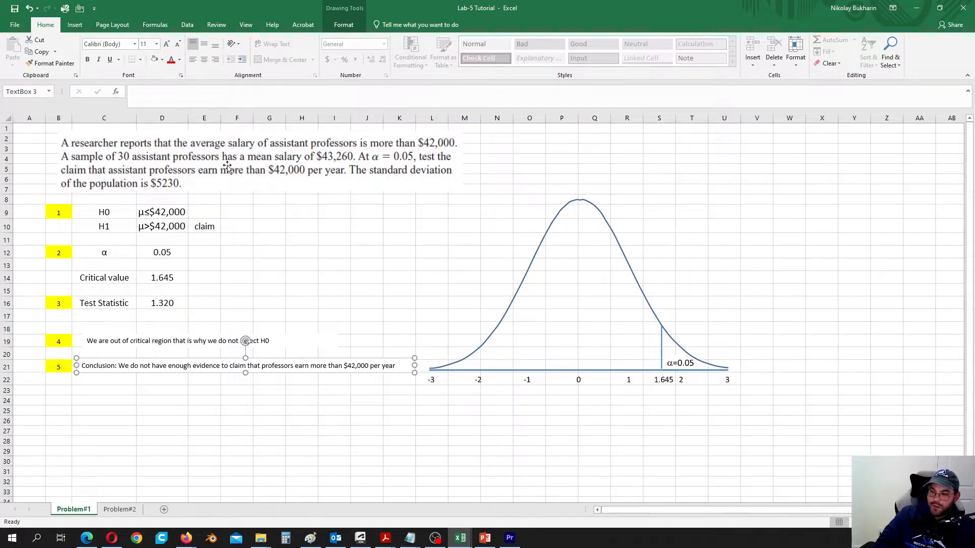
click(171, 410)
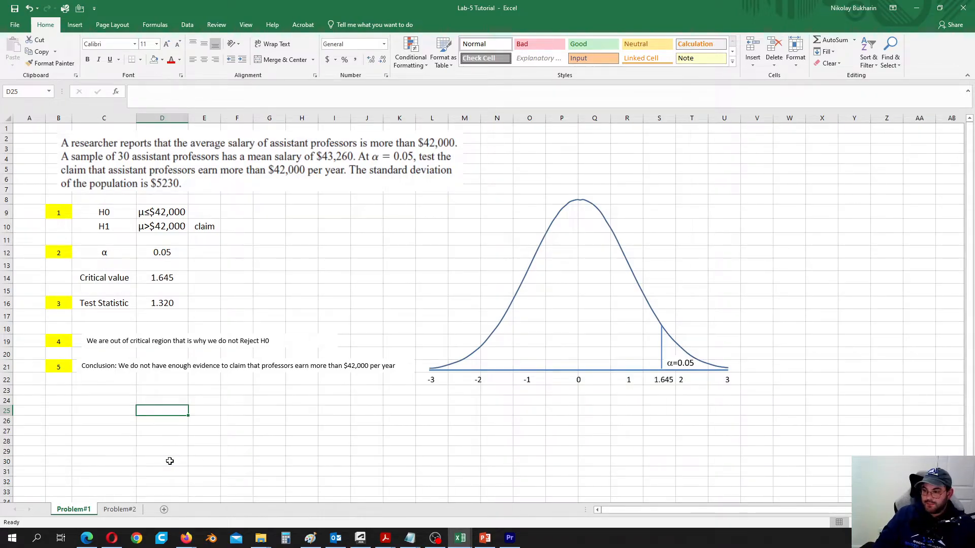
Switch to the Problem#2 sheet with the hospital infections problem
click(120, 509)
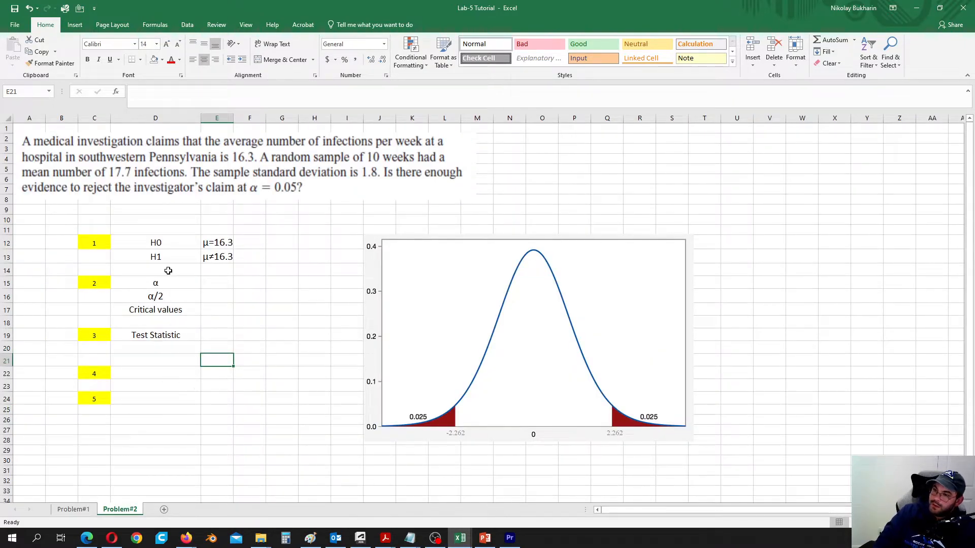